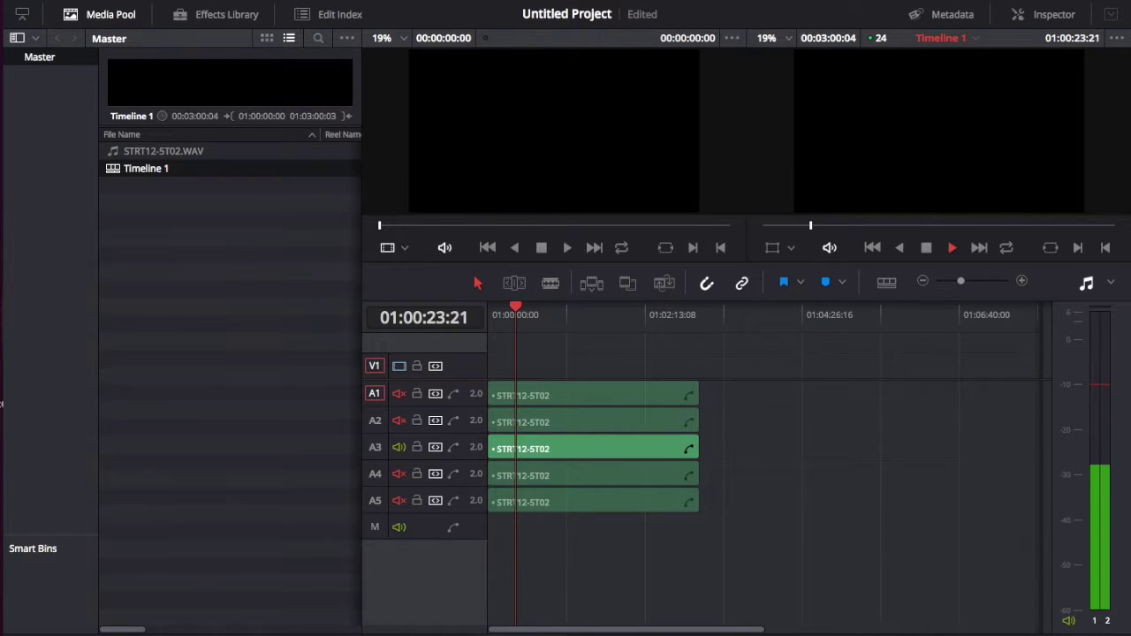
# Step: Turn up the computer's volume while the STRT12-5T02 clip plays with only A3 audible
pyautogui.press('XF86AudioRaiseVolume')
pyautogui.press('XF86AudioRaiseVolume')
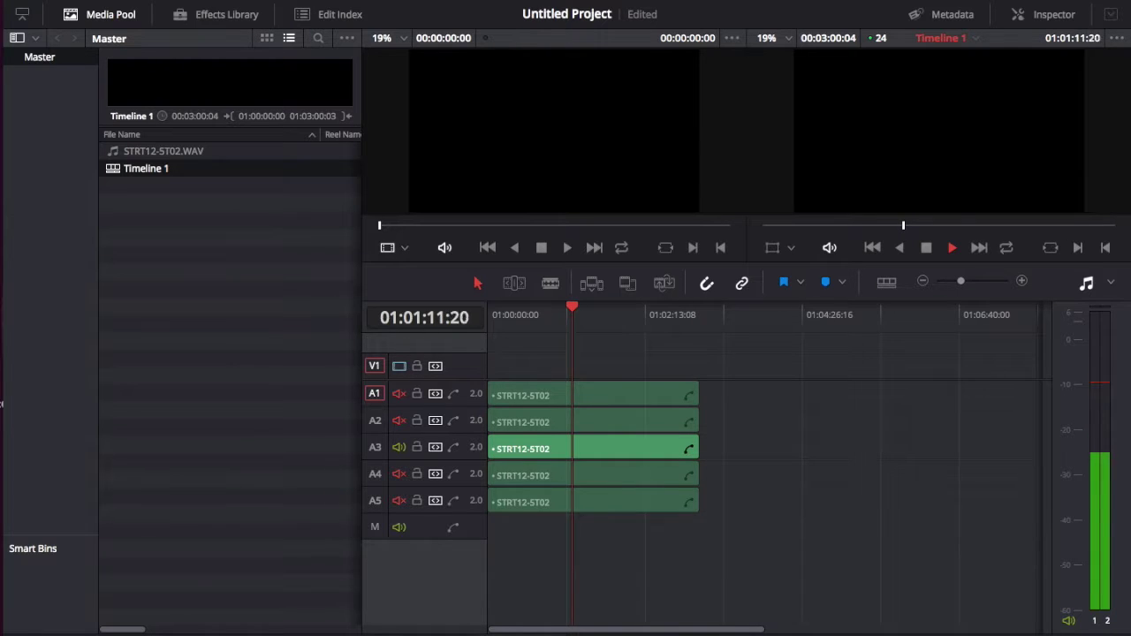
# Step: Raise the system volume close to maximum while the A3-only playback continues
pyautogui.press('XF86AudioRaiseVolume')
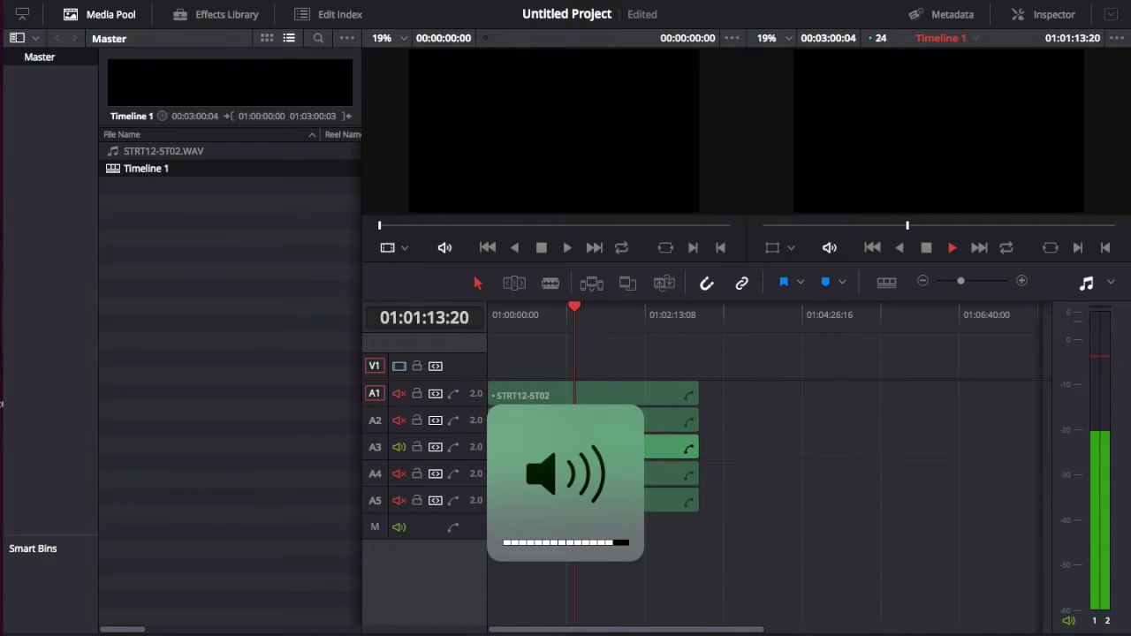